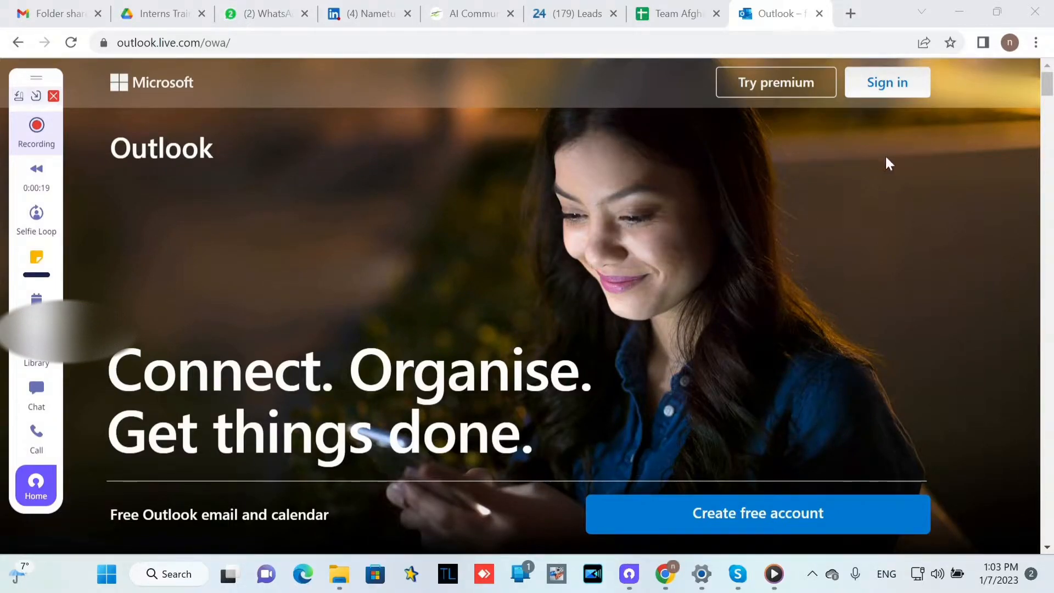
# Open the Microsoft account sign-in page for Outlook
pyautogui.click(890, 95)
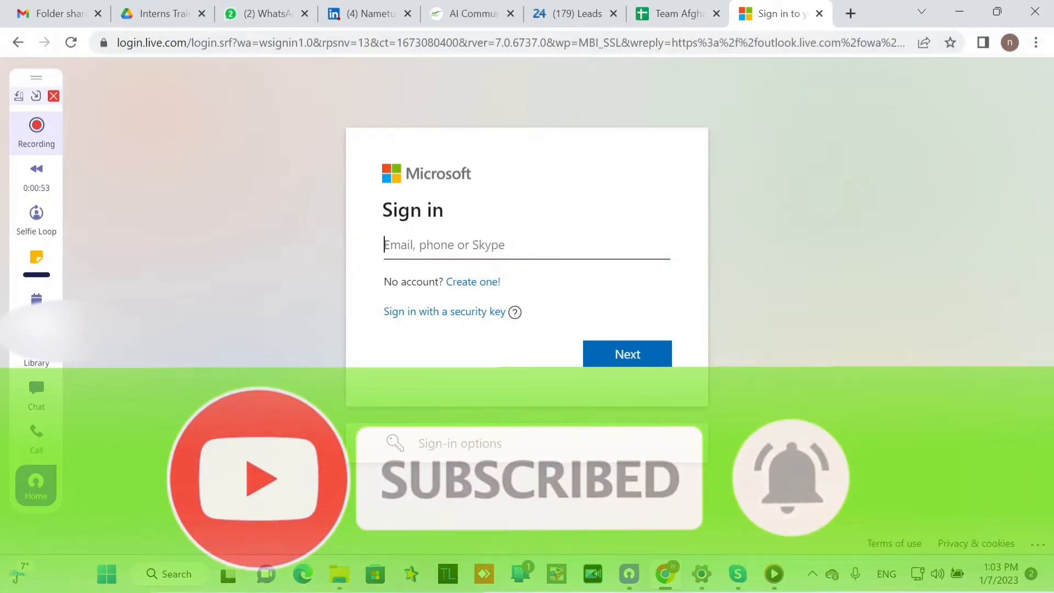
pyautogui.write('past the email given t')
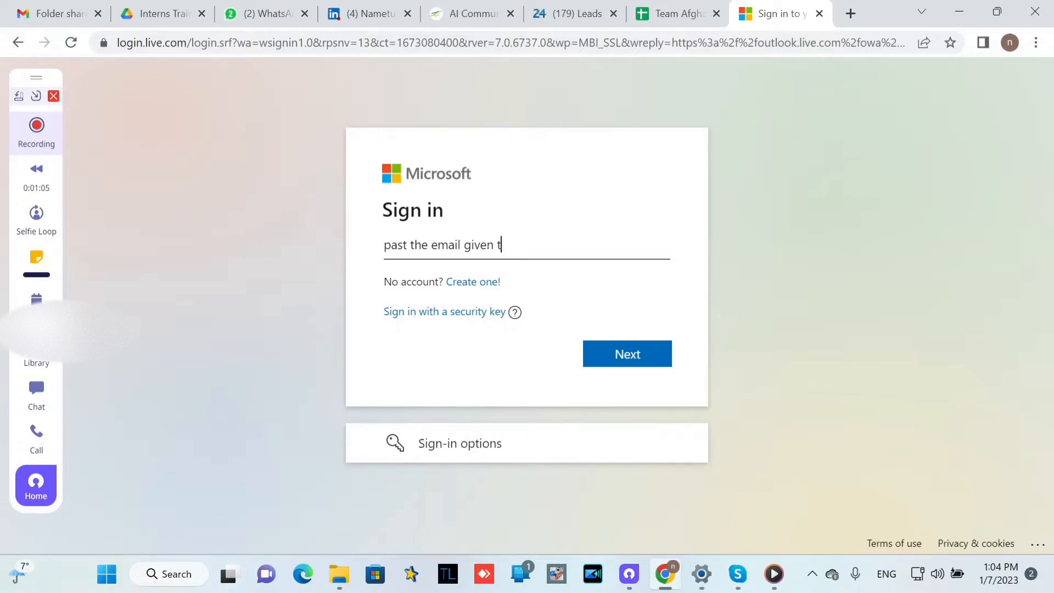
pyautogui.write('here')
pyautogui.press('BackSpace')
pyautogui.press('BackSpace')
pyautogui.press('BackSpace')
pyautogui.press('BackSpace')
pyautogui.press('BackSpace')
pyautogui.press('BackSpace')
pyautogui.press('BackSpace')
pyautogui.press('BackSpace')
pyautogui.press('BackSpace')
pyautogui.press('BackSpace')
pyautogui.press('BackSpace')
pyautogui.press('BackSpace')
pyautogui.press('BackSpace')
pyautogui.press('BackSpace')
pyautogui.press('BackSpace')
pyautogui.press('BackSpace')
pyautogui.press('BackSpace')
pyautogui.press('BackSpace')
pyautogui.press('BackSpace')
pyautogui.press('BackSpace')
# Submit the account sign-in form to continue to the mailbox
pyautogui.click(613, 352)
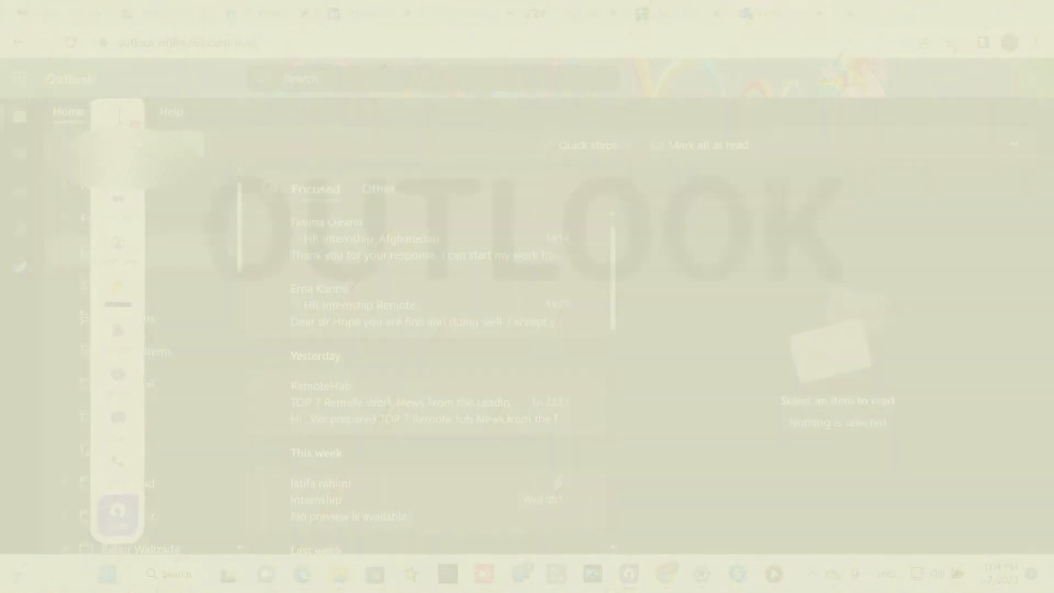
pyautogui.moveTo(119, 112); pyautogui.dragTo(324, 133)
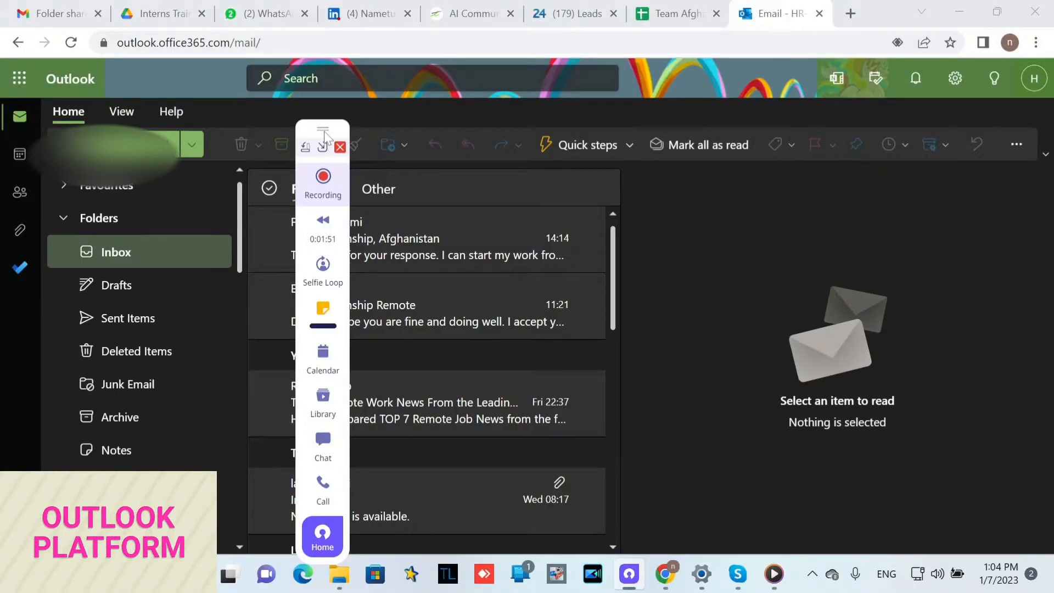
# Try to create a new folder while the Folders group is collapsed, and expand the group again
pyautogui.click(99, 218)
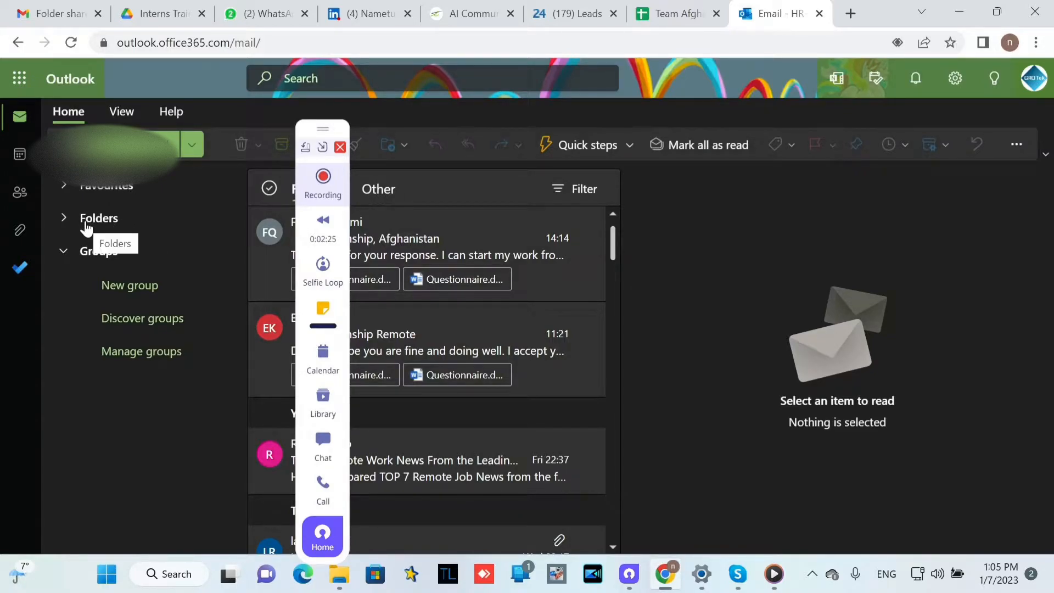
pyautogui.rightClick(86, 228)
pyautogui.rightClick(88, 228)
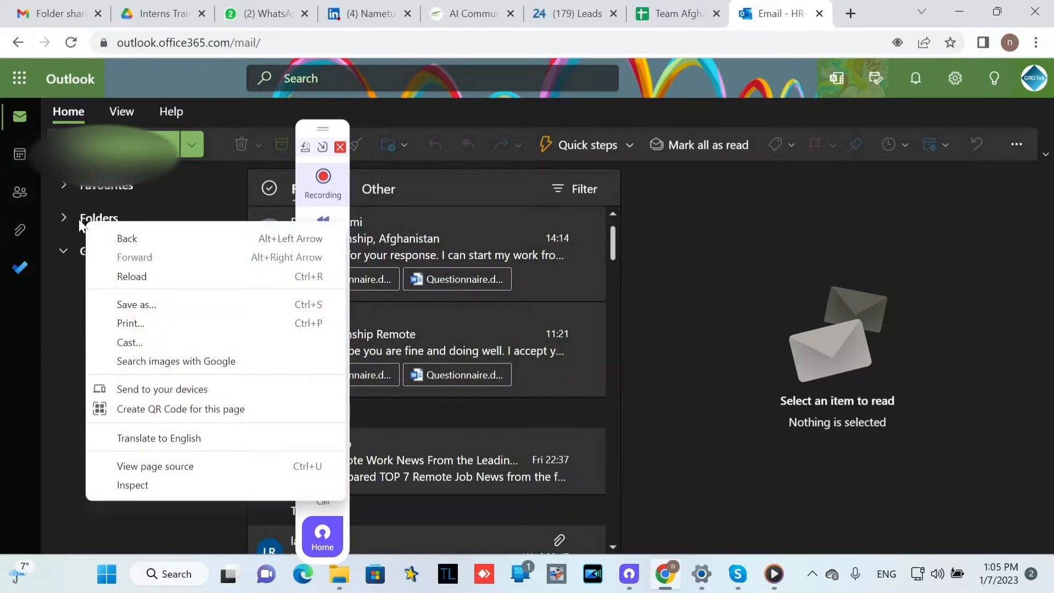
pyautogui.rightClick(80, 220)
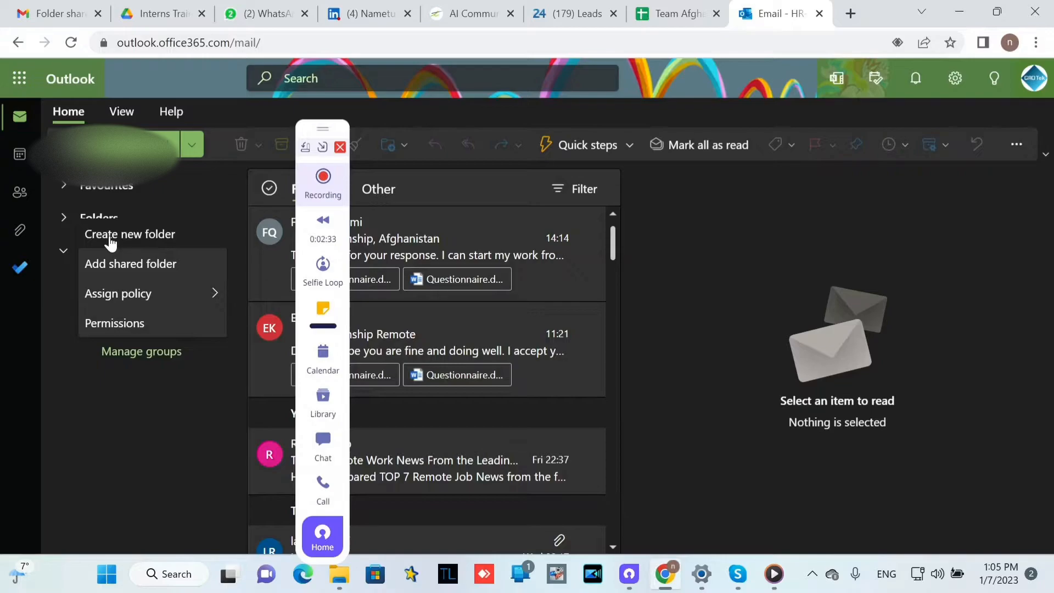
pyautogui.click(110, 242)
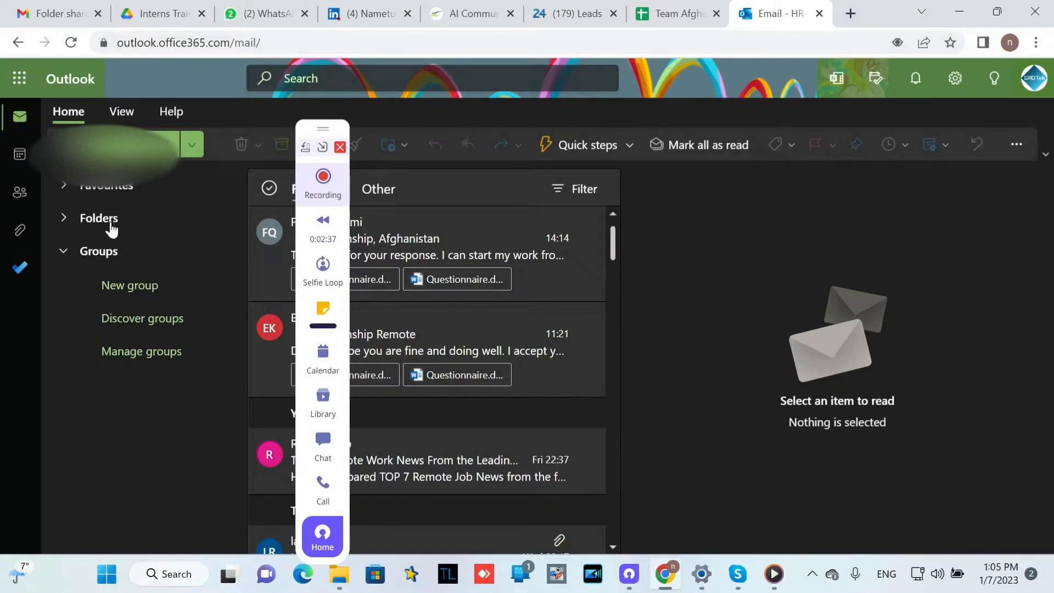
pyautogui.rightClick(111, 229)
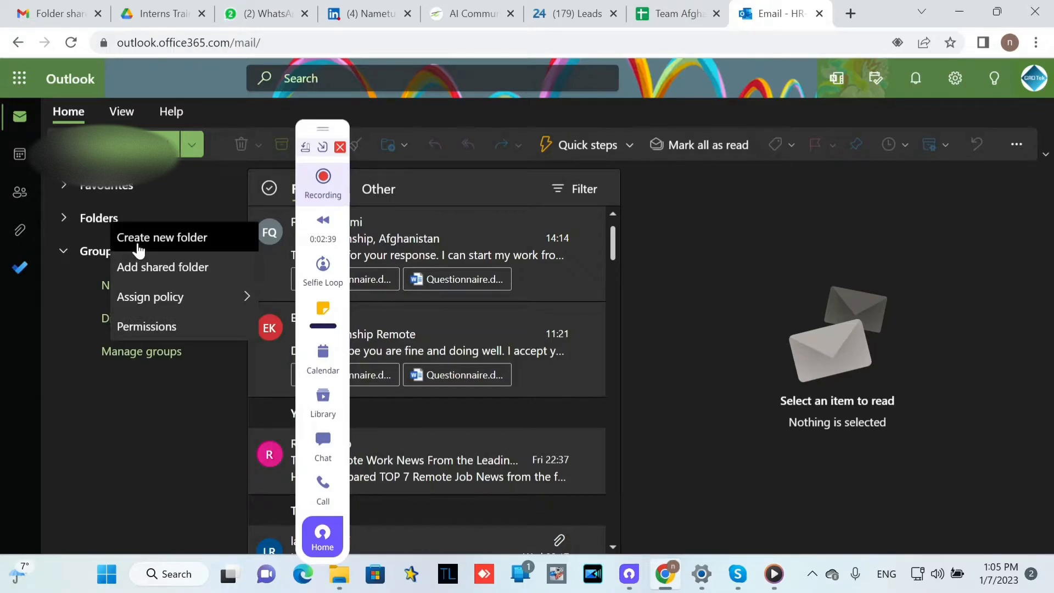
pyautogui.click(139, 251)
pyautogui.click(63, 221)
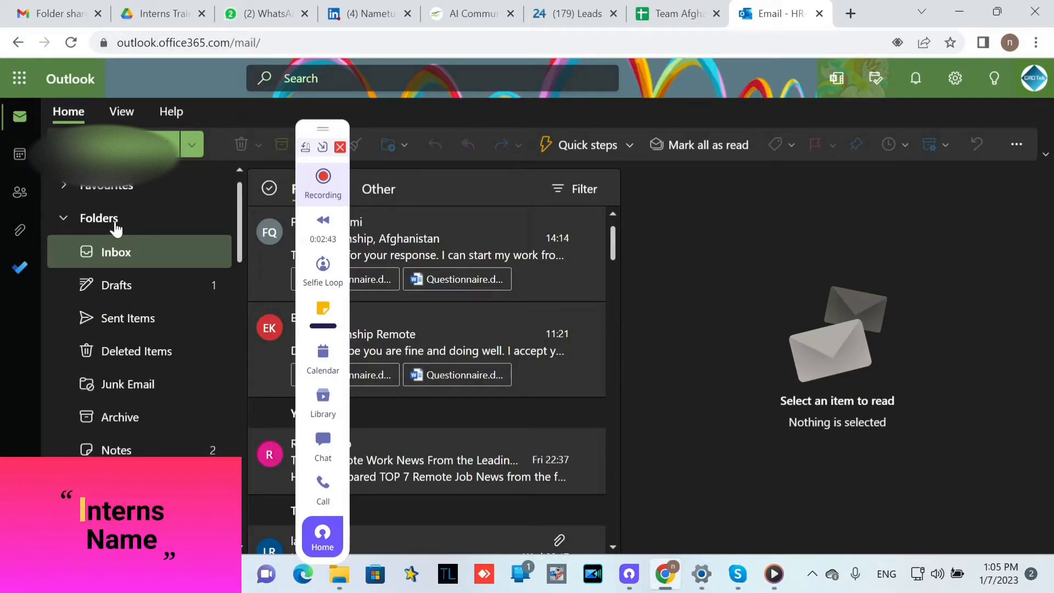
# Create a new mail folder under Folders, using the intern's first name as its name
pyautogui.rightClick(115, 227)
pyautogui.click(139, 240)
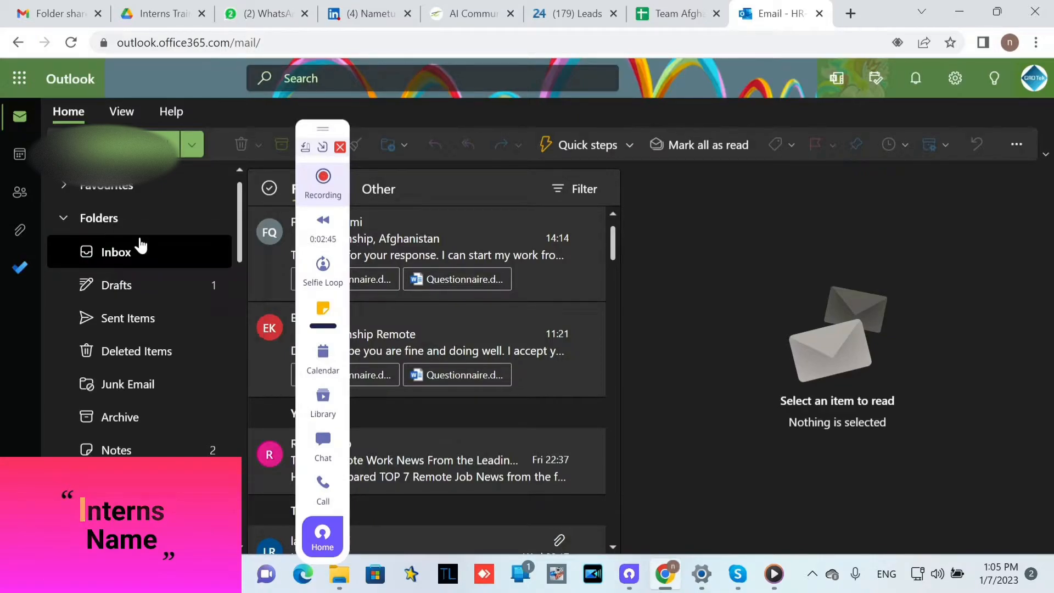
pyautogui.scroll(-10, 215, 483)
pyautogui.scroll(-1, 214, 494)
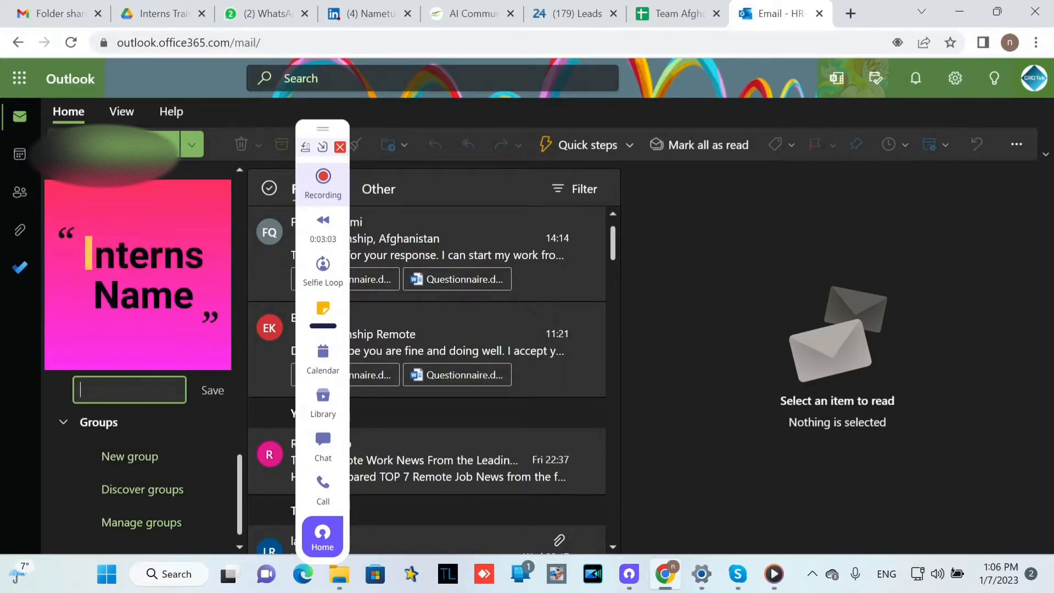
pyautogui.write('ahmad')
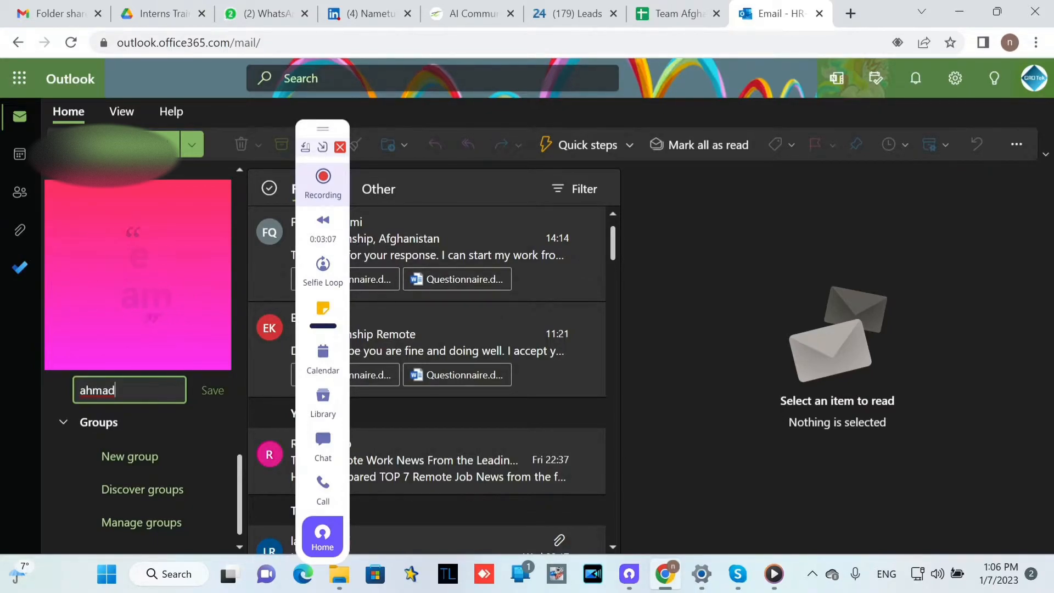
pyautogui.press('Return')
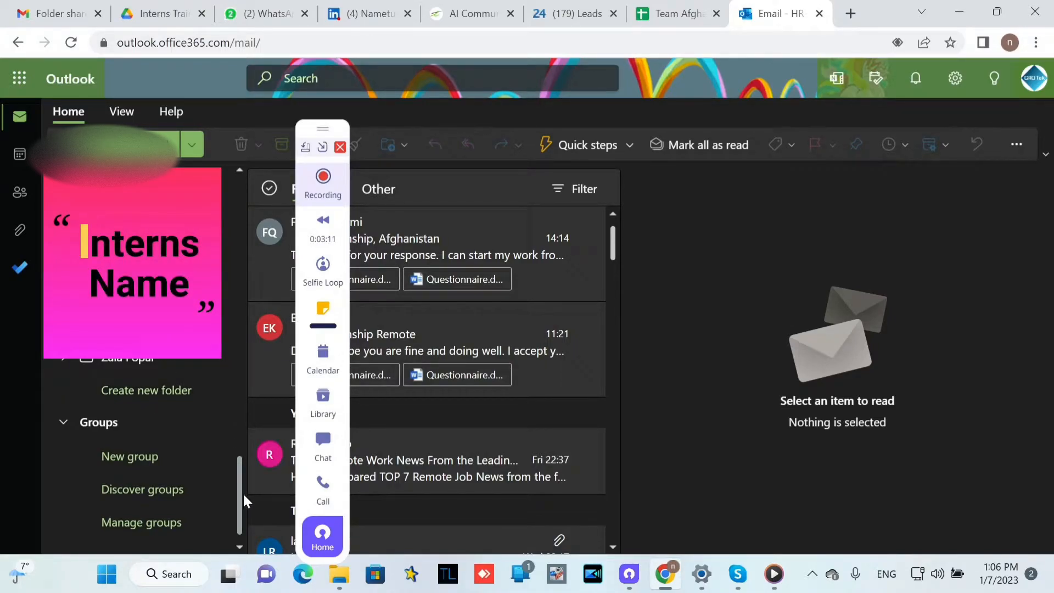
# Create a subfolder named "CVs and Questionnaires" in the new intern's folder, correcting the misspelled word before saving
pyautogui.moveTo(242, 495); pyautogui.dragTo(238, 247)
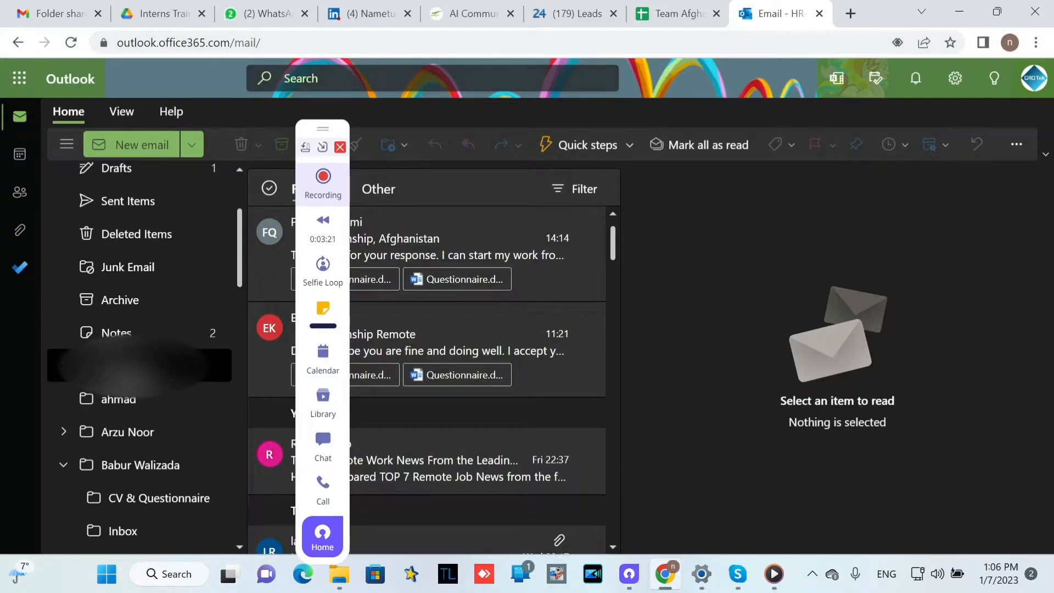
pyautogui.rightClick(106, 405)
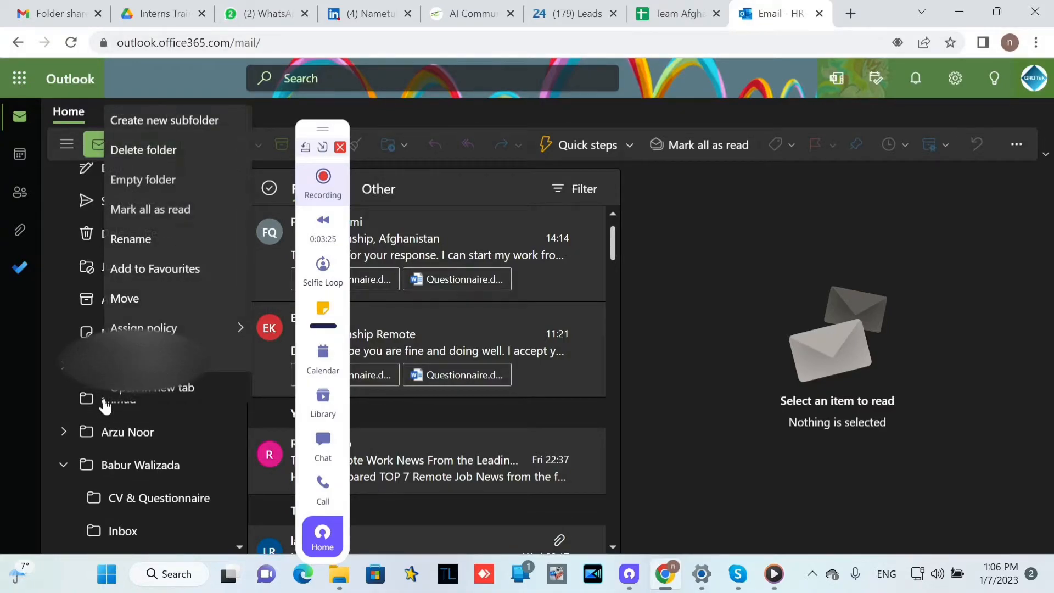
pyautogui.click(176, 129)
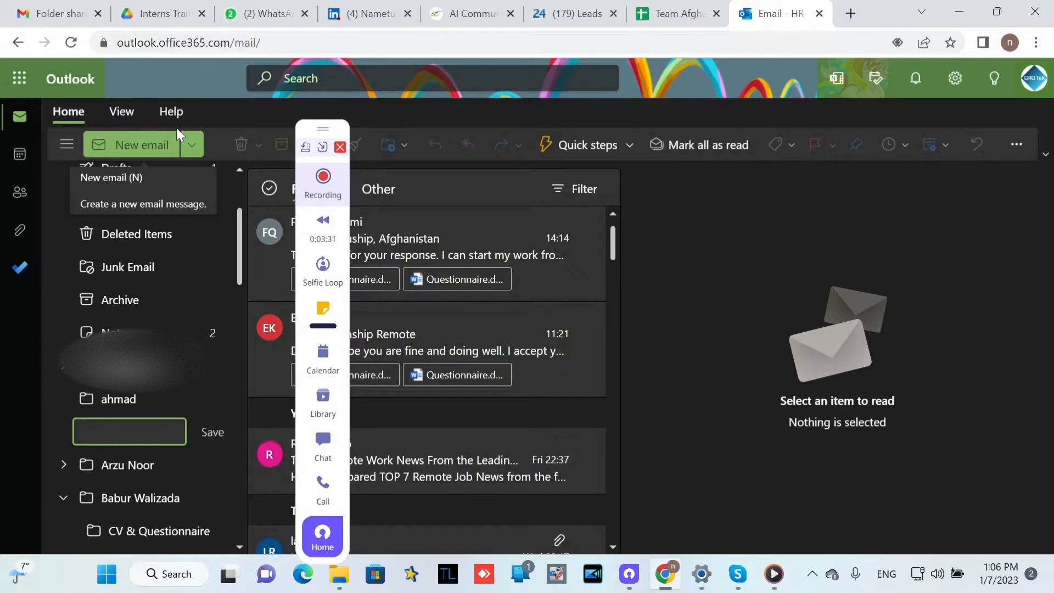
pyautogui.write('C')
pyautogui.write('Vs and Questionnairs')
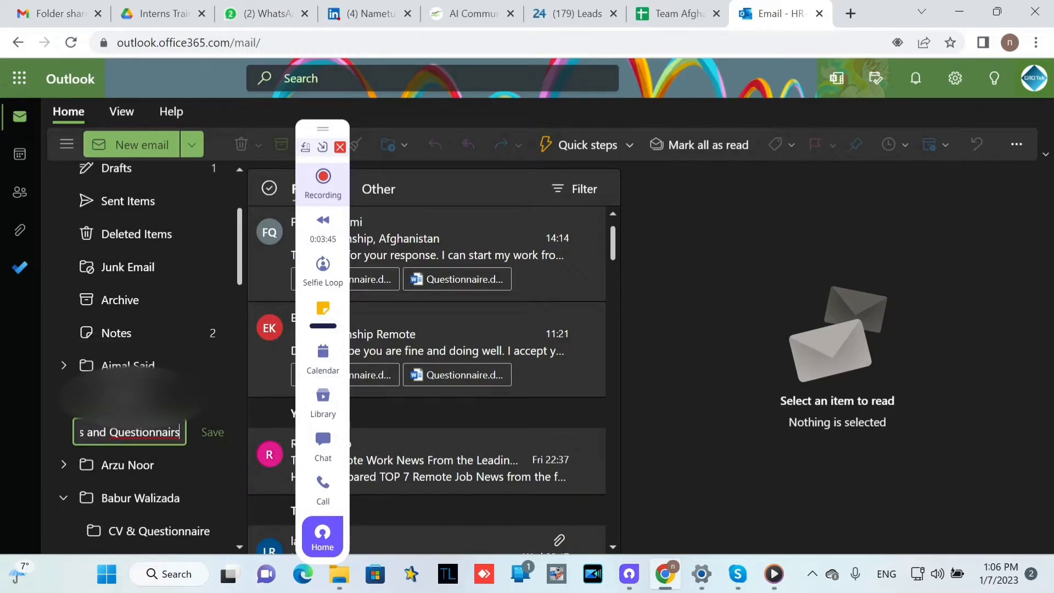
pyautogui.rightClick(163, 432)
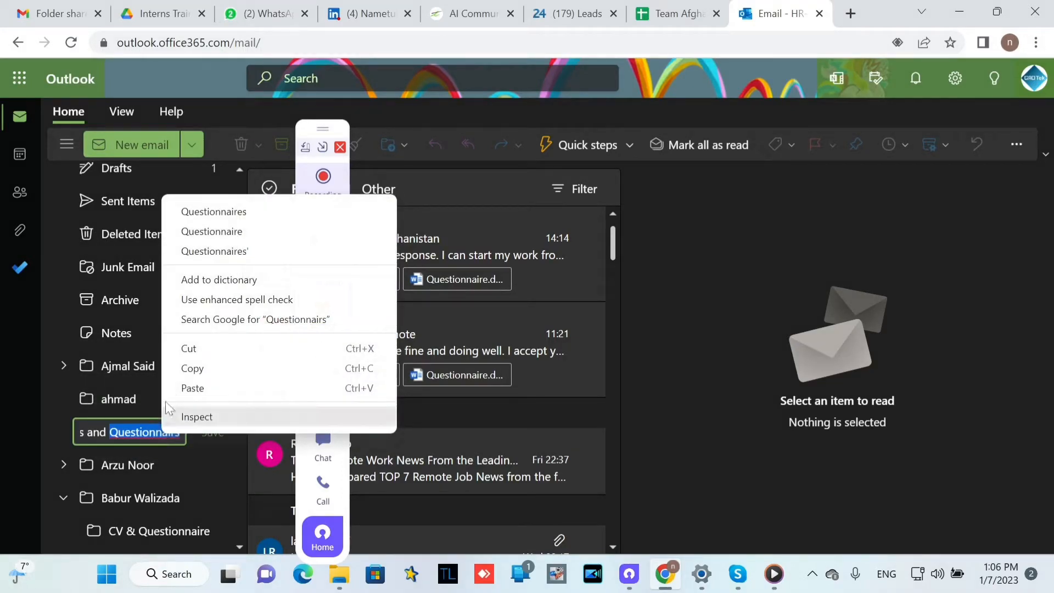
pyautogui.click(225, 215)
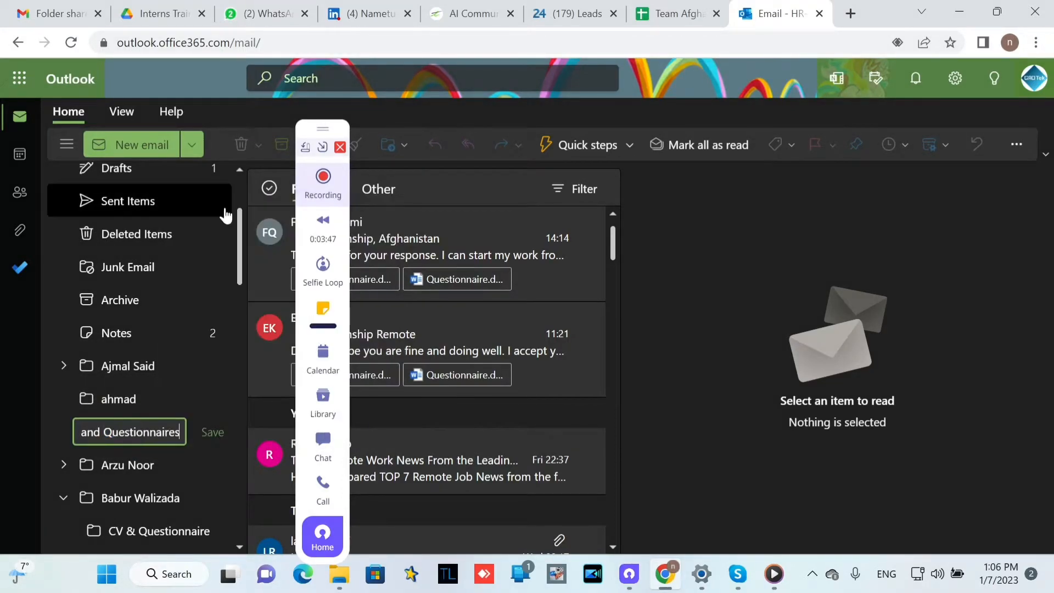
pyautogui.click(196, 434)
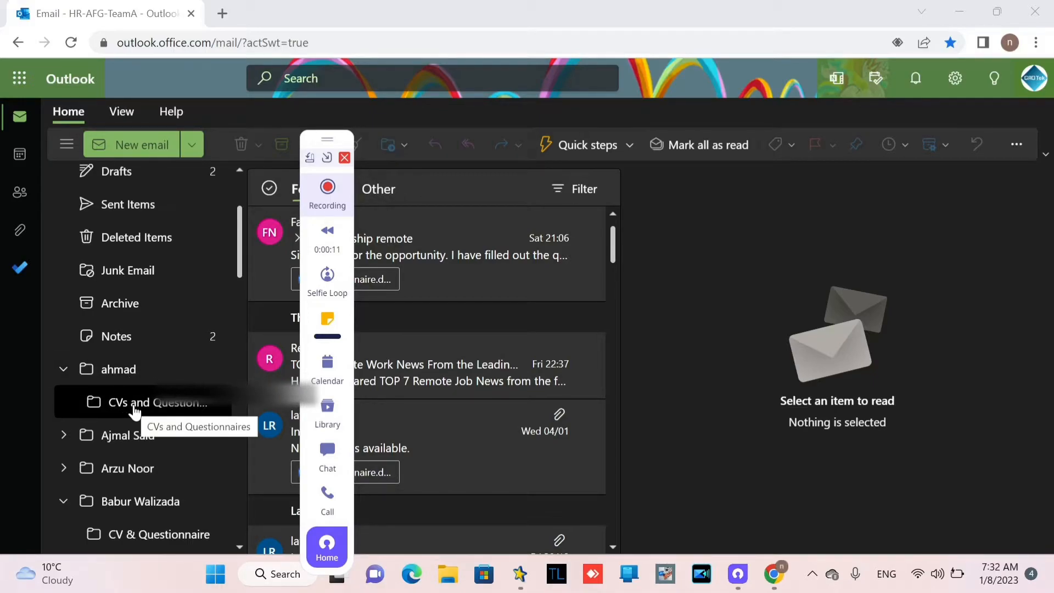
# Create a subfolder named "Inbox" in the new intern's folder
pyautogui.rightClick(122, 376)
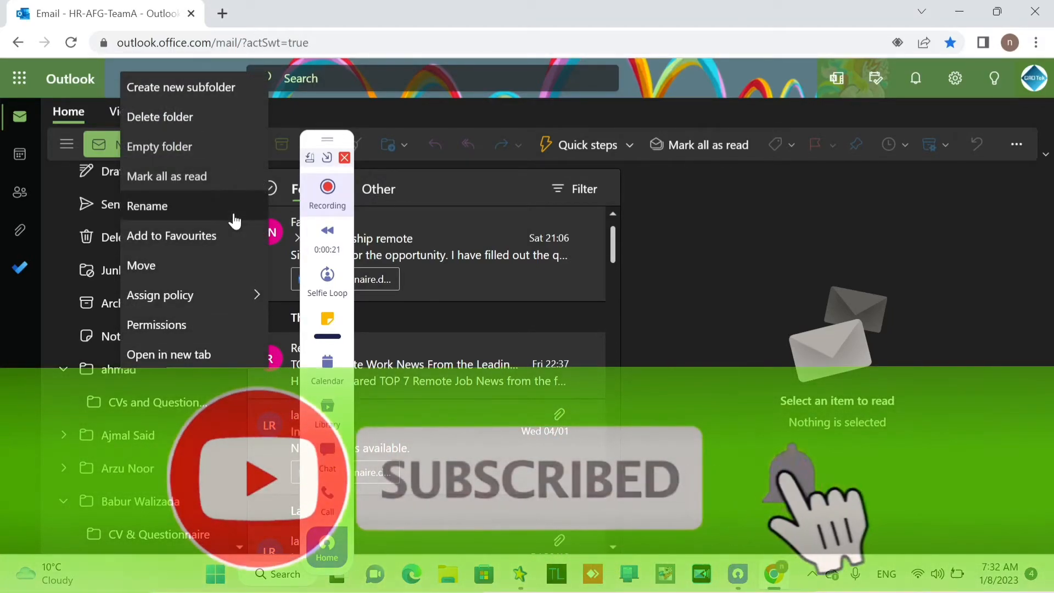
pyautogui.click(200, 97)
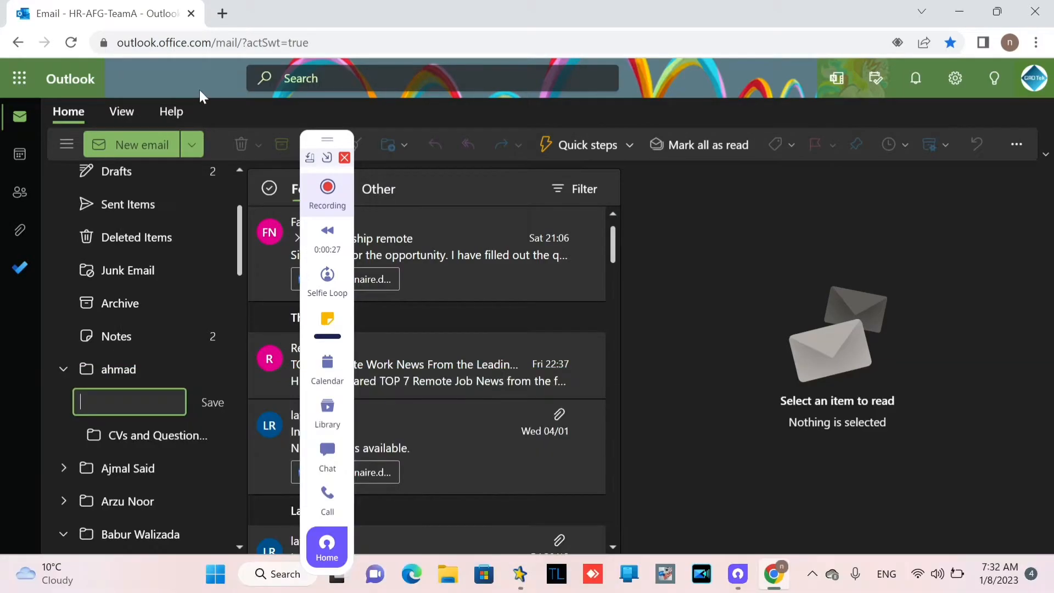
pyautogui.write('Inbox')
pyautogui.press('Escape')
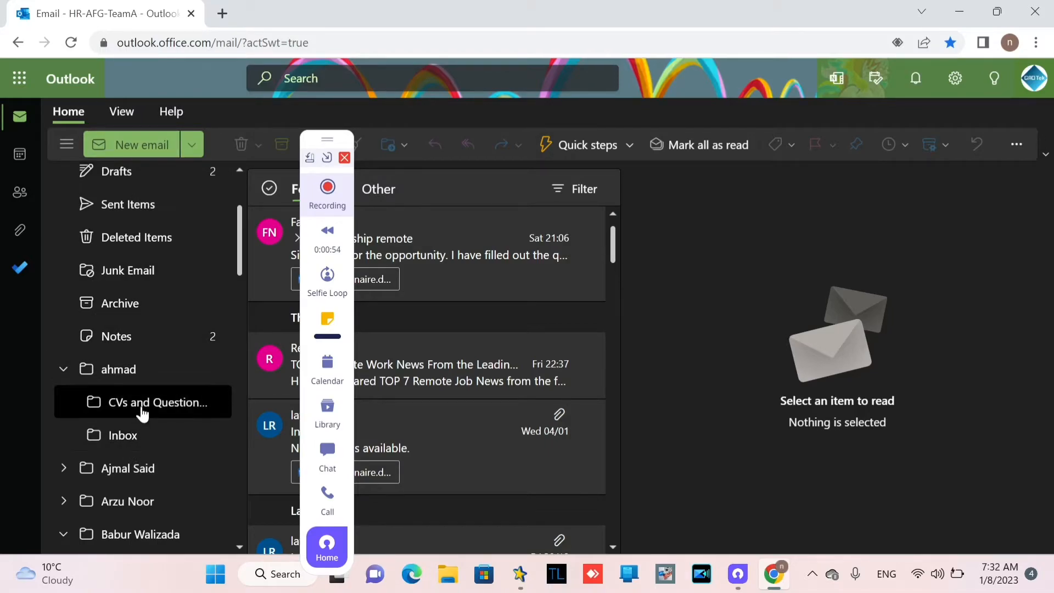
# Create a subfolder named "Sent" in the new intern's folder
pyautogui.rightClick(116, 379)
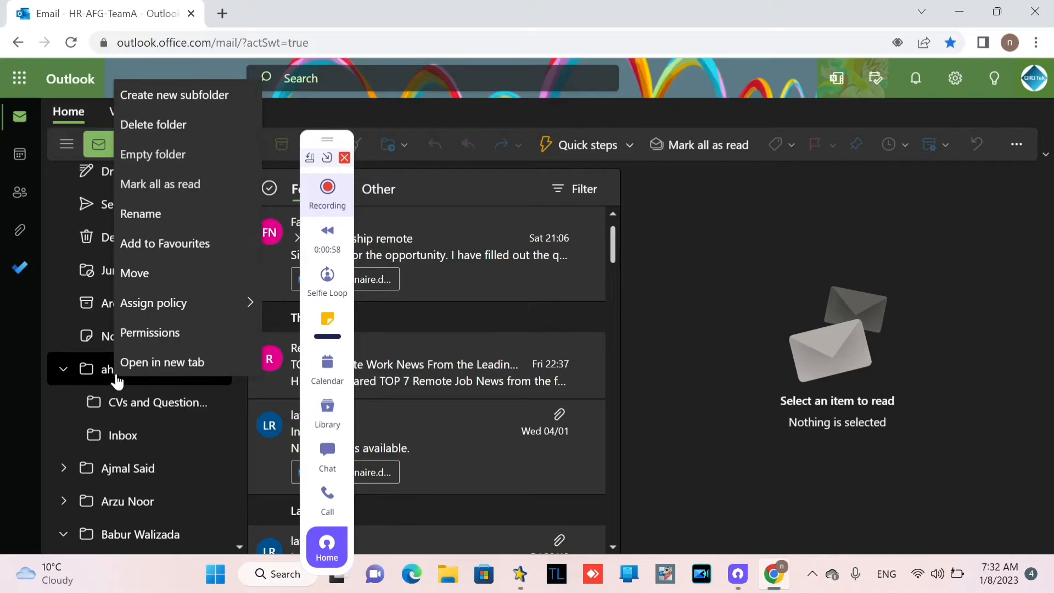
pyautogui.click(213, 97)
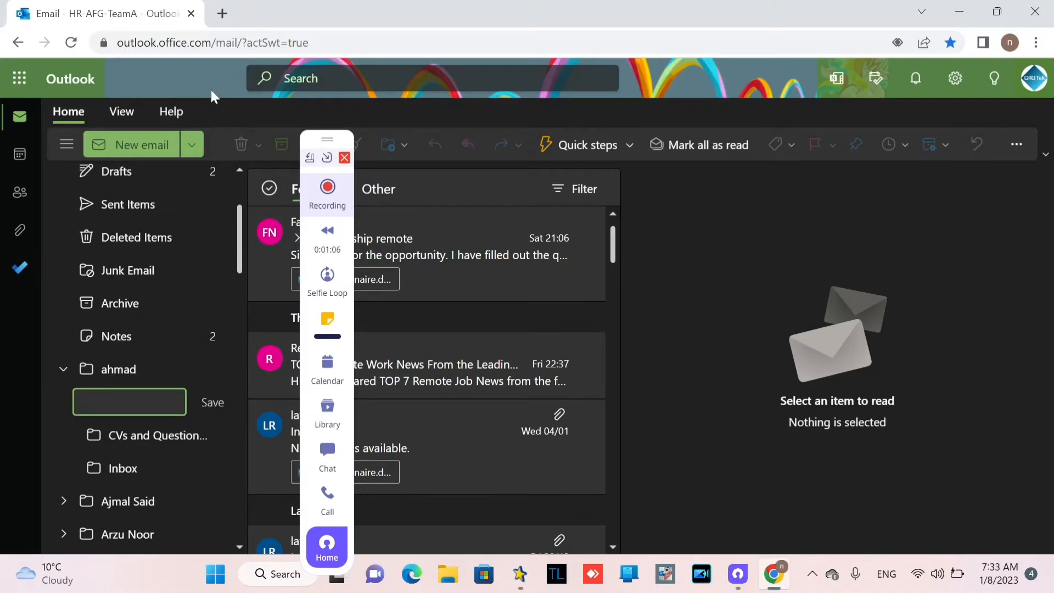
pyautogui.write('Sent')
pyautogui.press('Return')
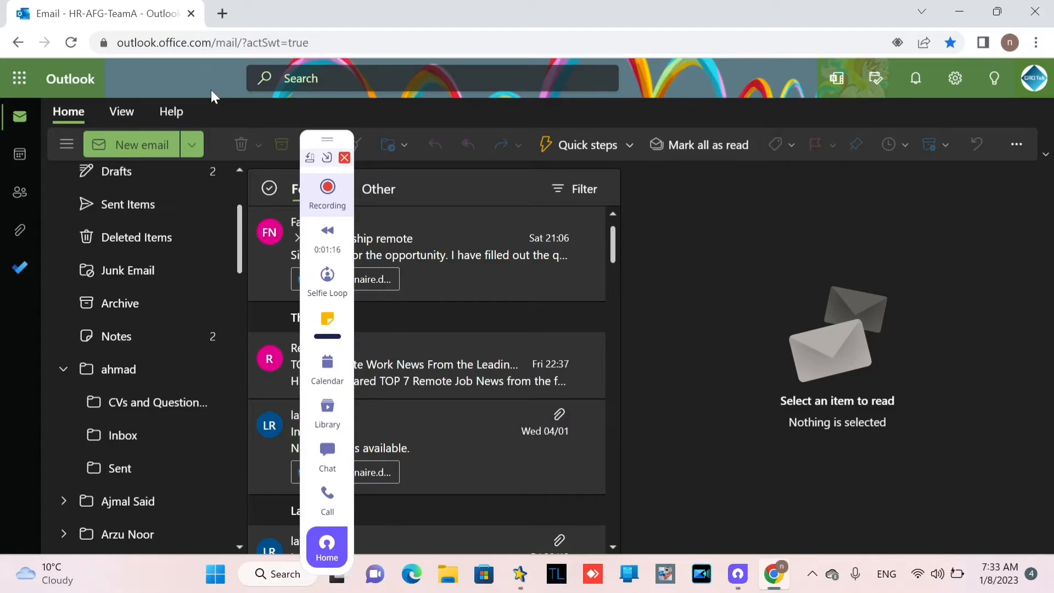
# View the contents of the intern's Inbox subfolder and of the Junk Email folder
pyautogui.click(144, 439)
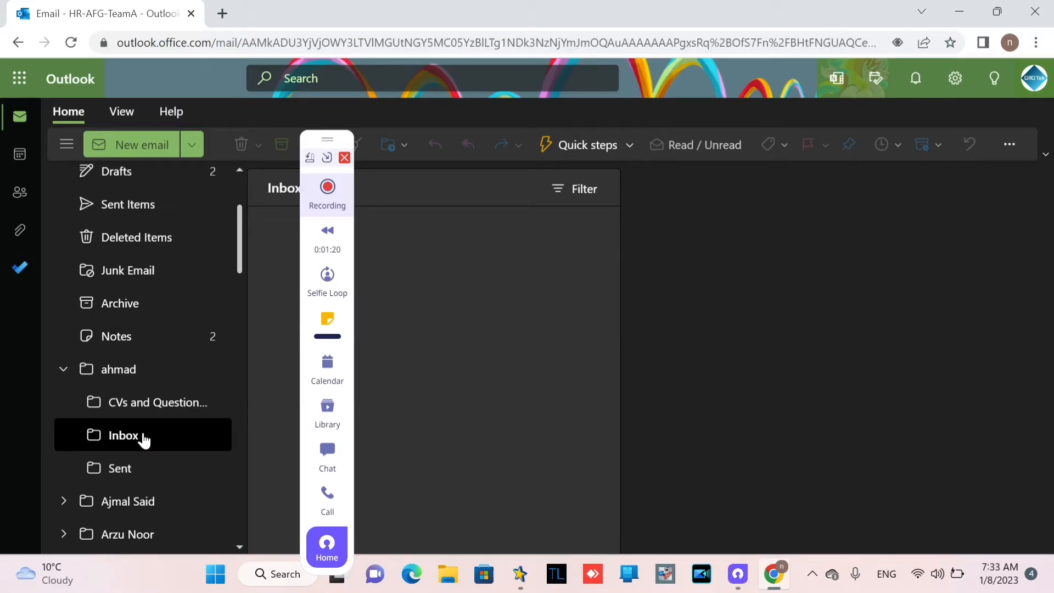
pyautogui.moveTo(329, 142); pyautogui.dragTo(733, 146)
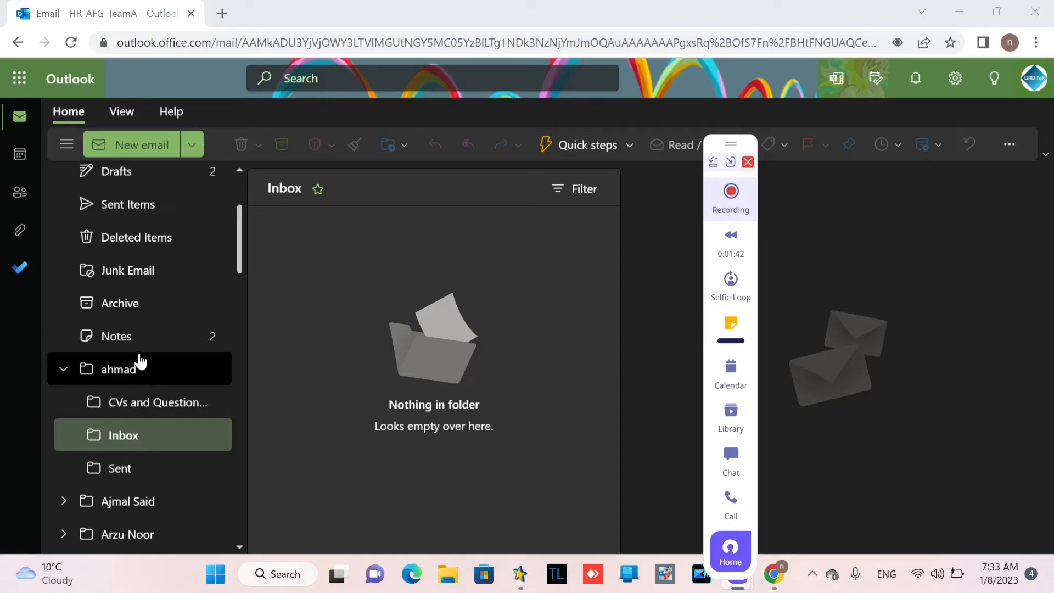
pyautogui.click(141, 270)
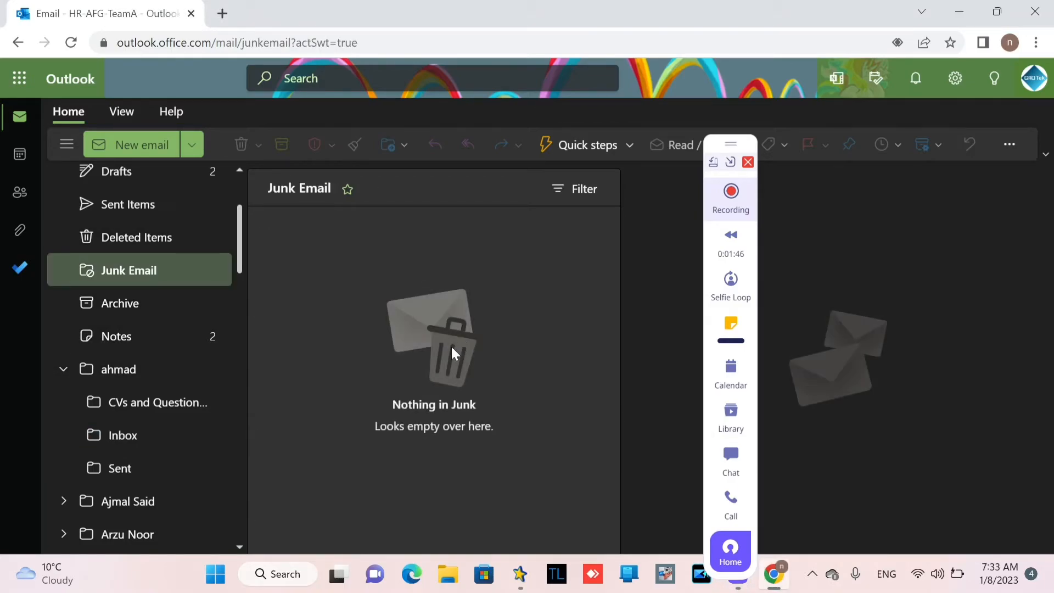
# View the move destinations for the newest HR Remote Internship email in Sent Items and return to the intern's Inbox subfolder
pyautogui.click(158, 214)
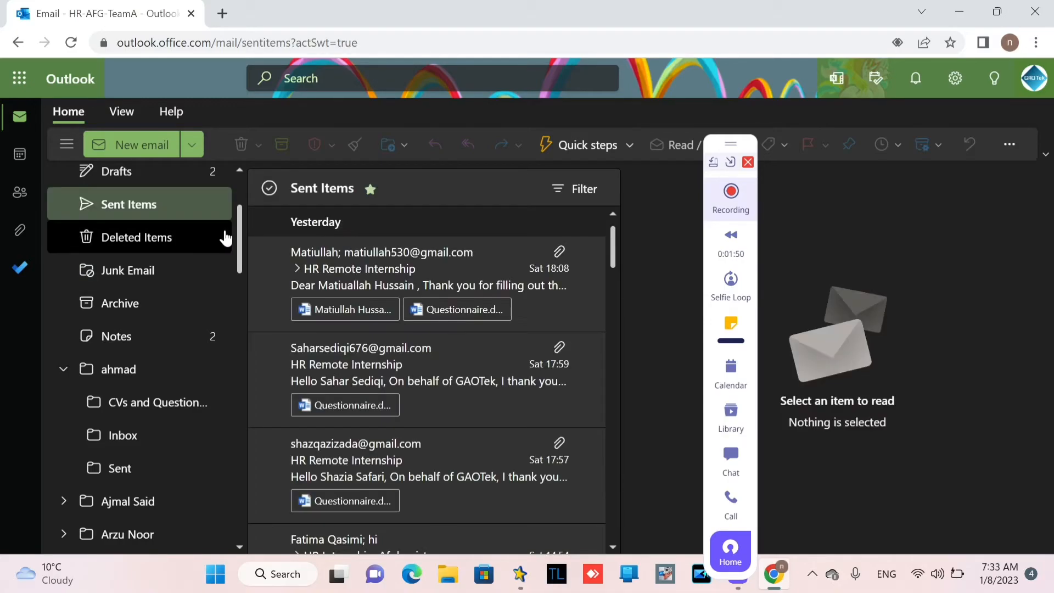
pyautogui.click(407, 268)
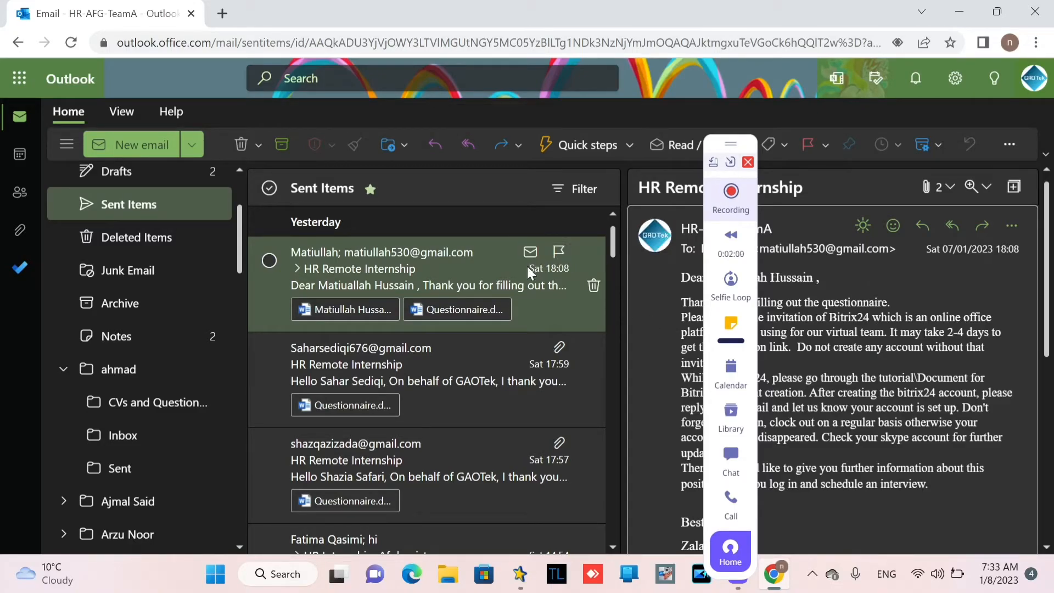
pyautogui.rightClick(551, 313)
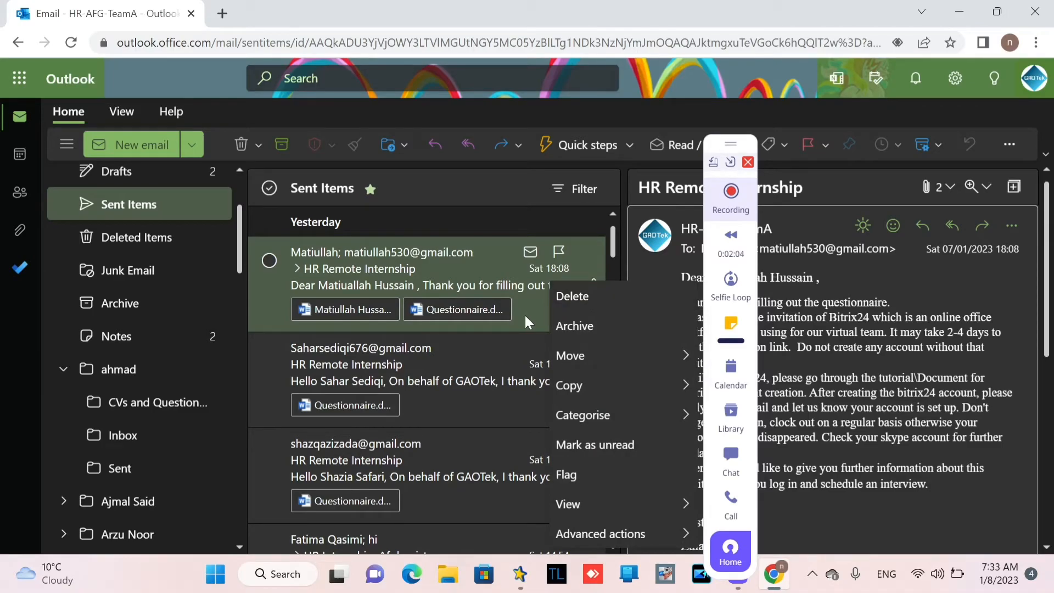
pyautogui.moveTo(578, 365)
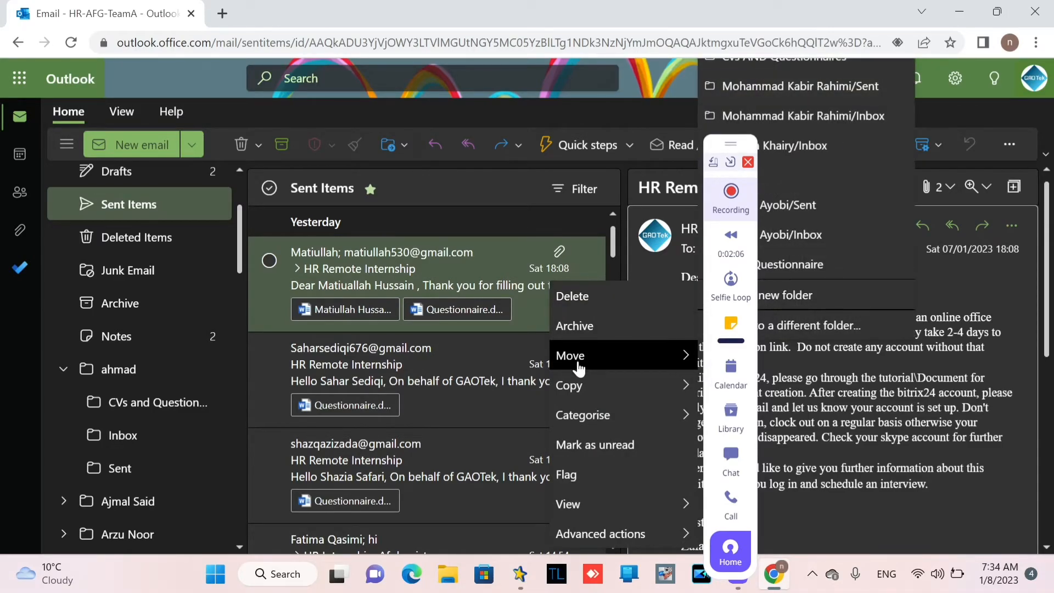
pyautogui.moveTo(739, 153); pyautogui.dragTo(417, 157)
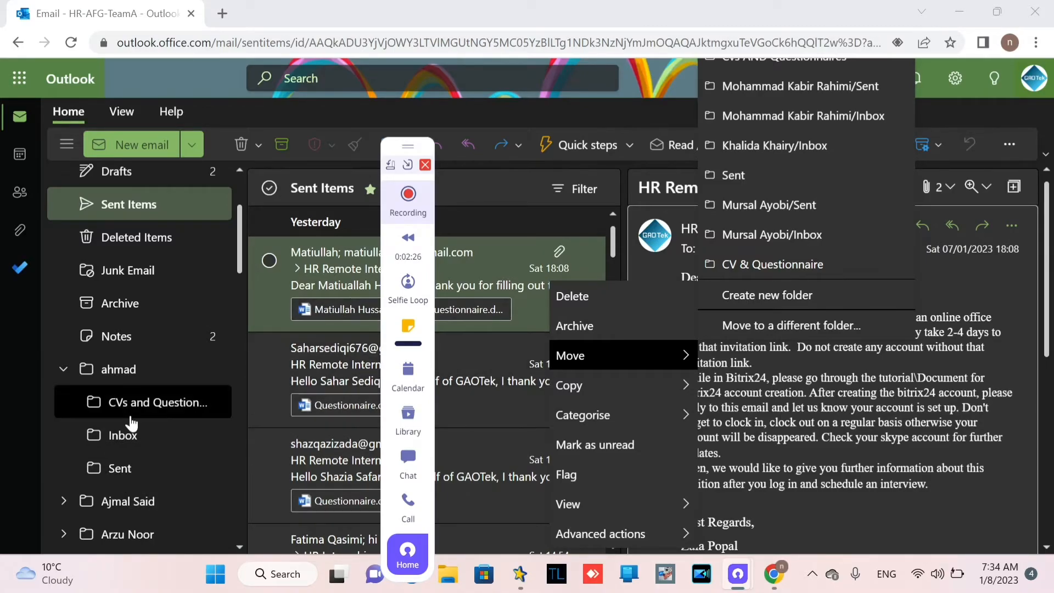
pyautogui.click(125, 433)
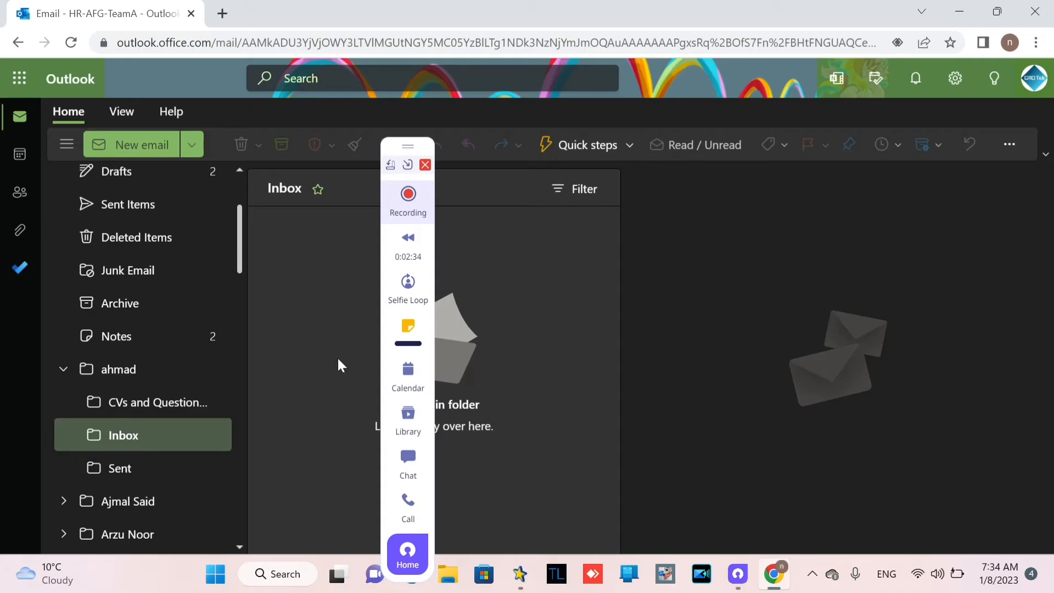
# Start a new email message and set its importance to High
pyautogui.click(144, 148)
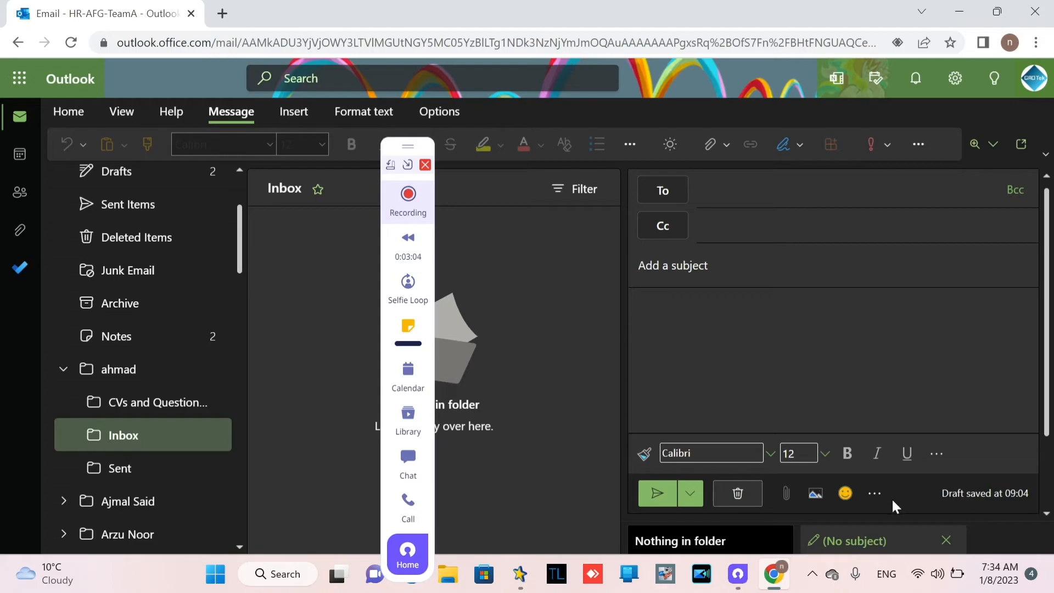
pyautogui.click(876, 495)
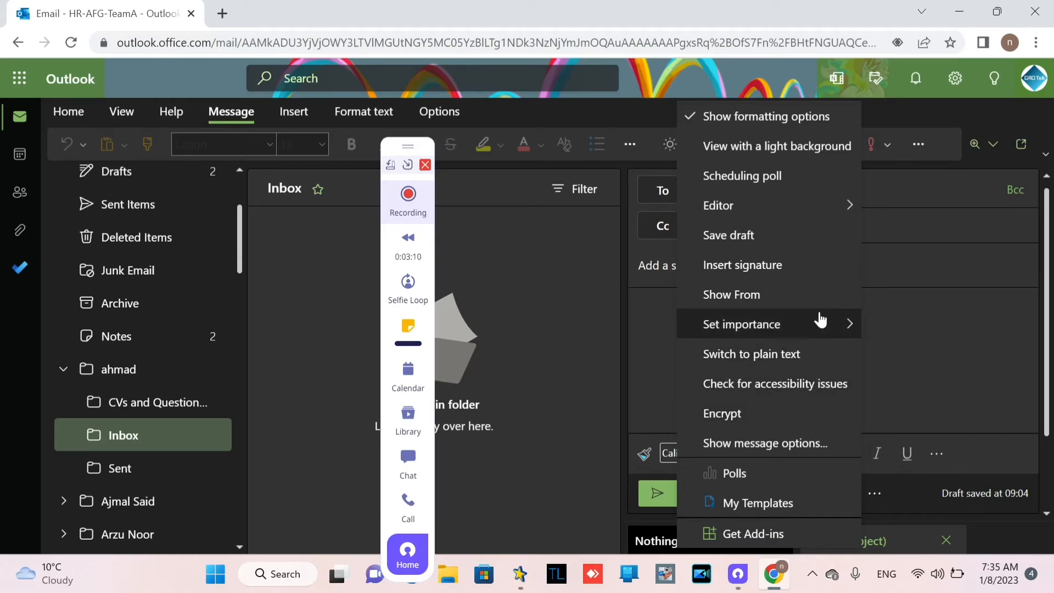
pyautogui.moveTo(822, 207)
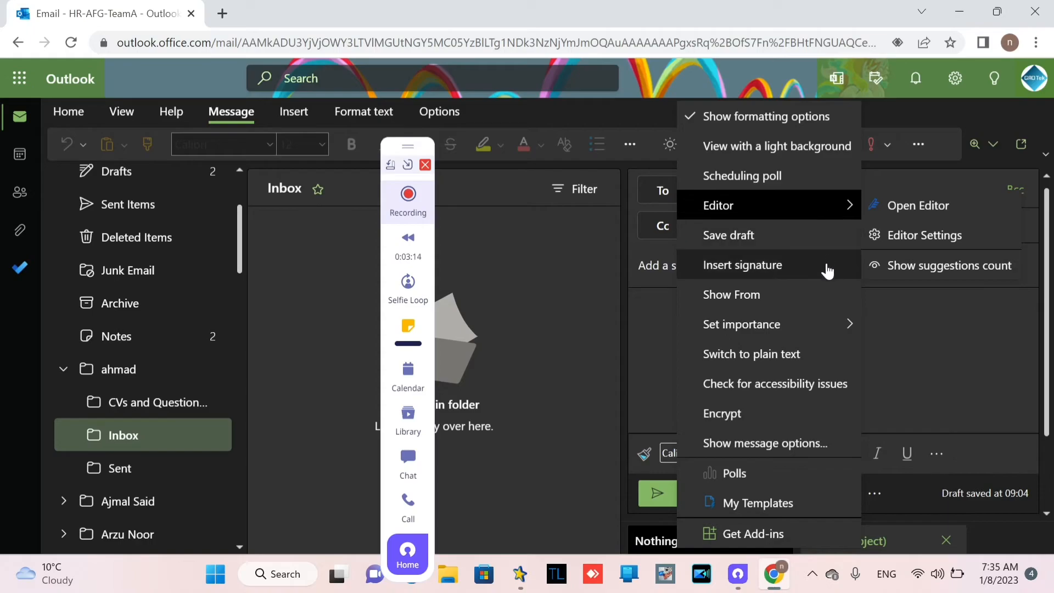
pyautogui.moveTo(819, 333)
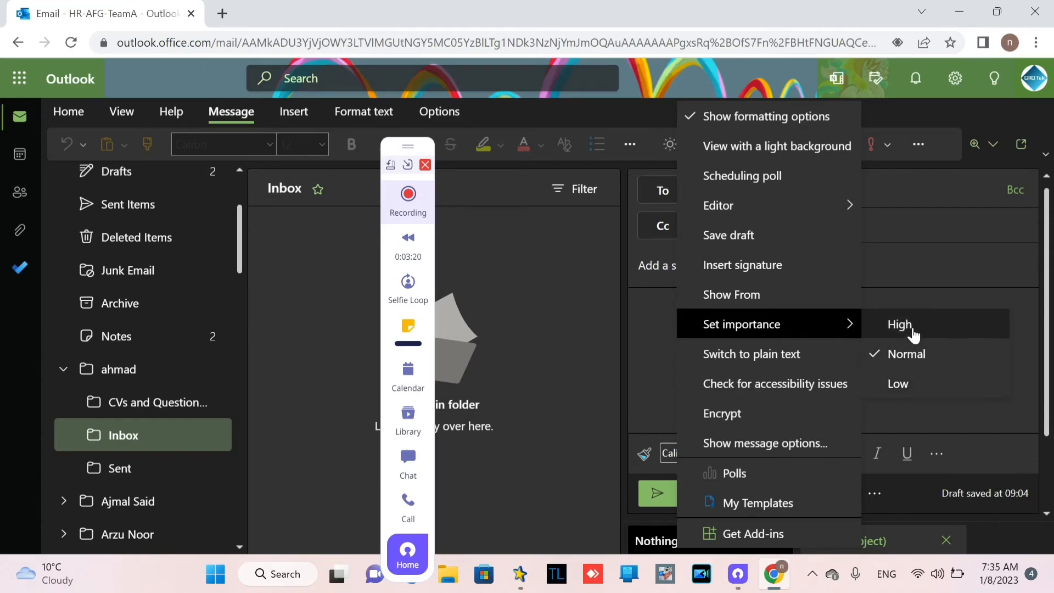
pyautogui.click(900, 325)
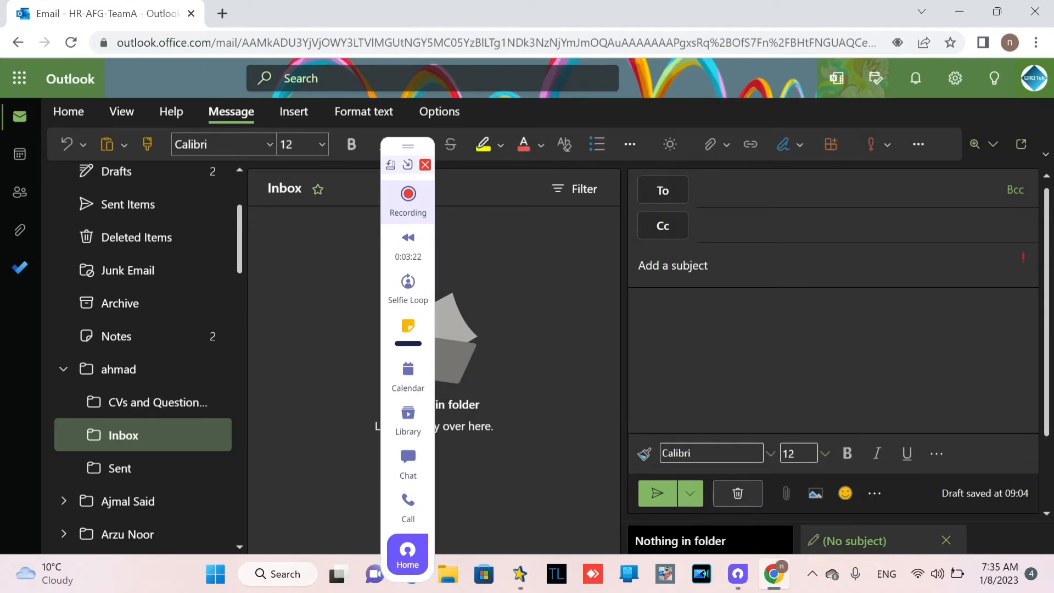